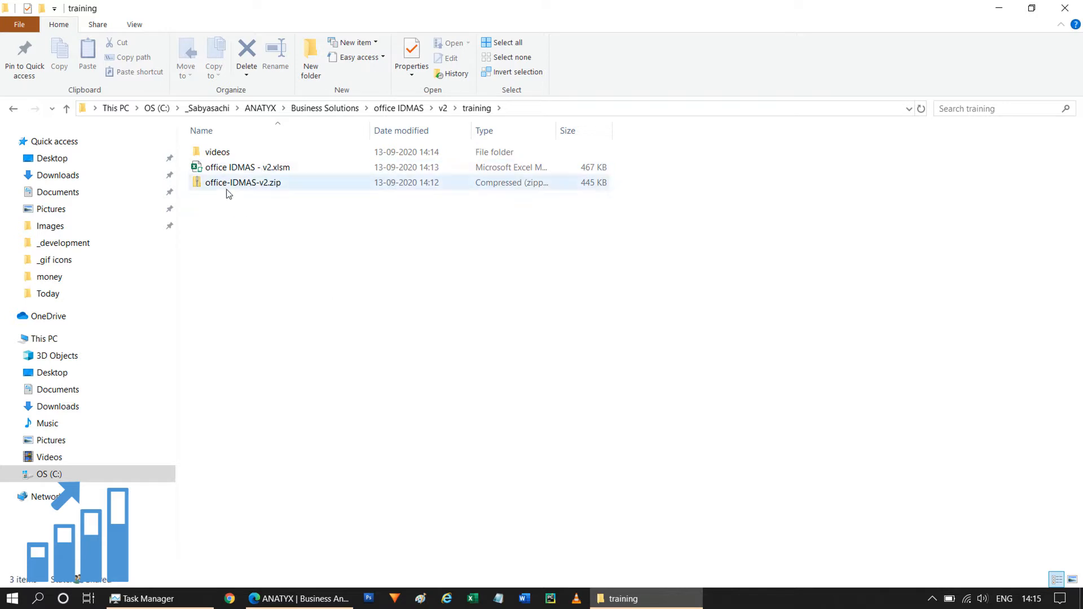
Step: Open the office IDMAS - v2.xlsm workbook, enable editing and macros, and acknowledge the welcome message
double_click(240, 167)
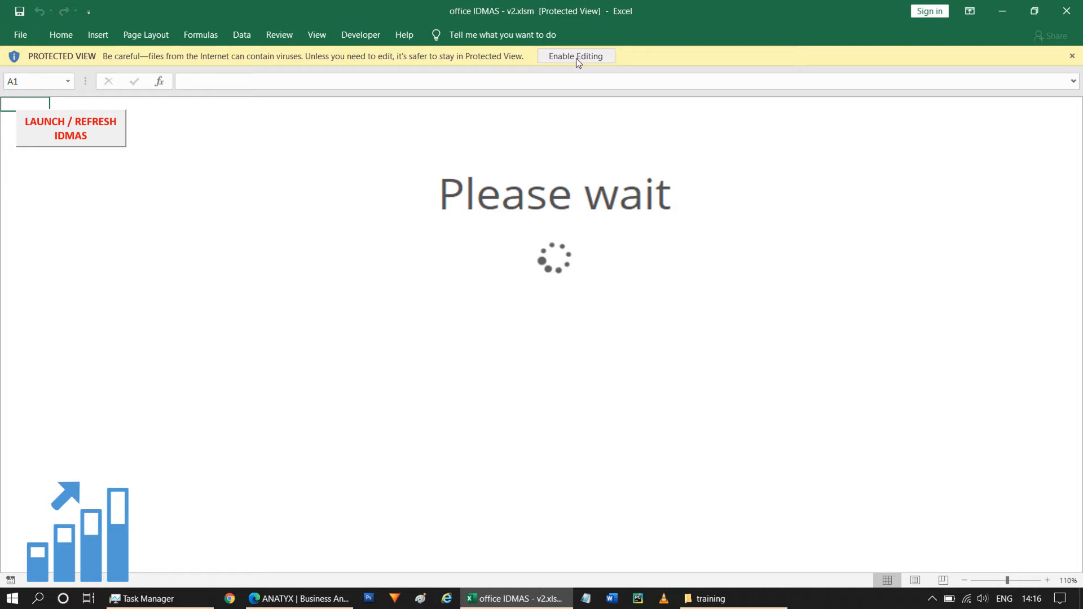
left_click(576, 56)
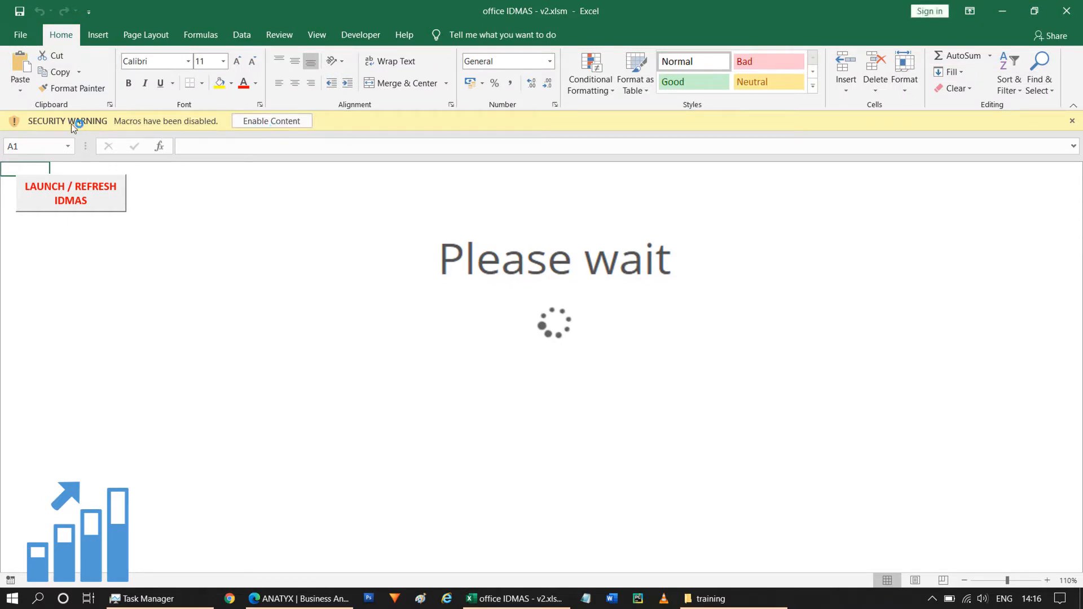
left_click(284, 120)
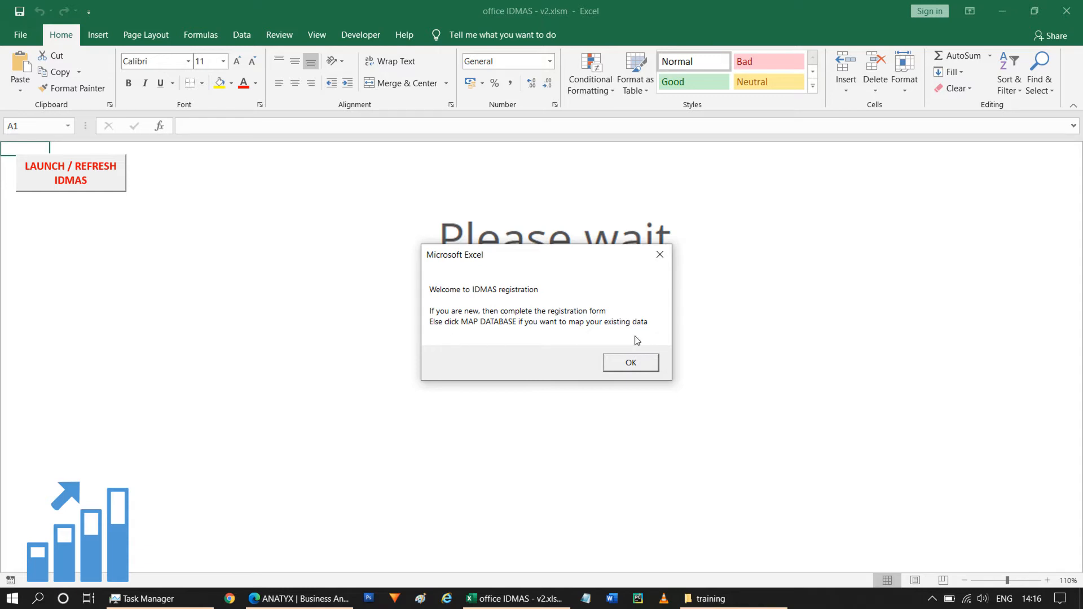
left_click(636, 369)
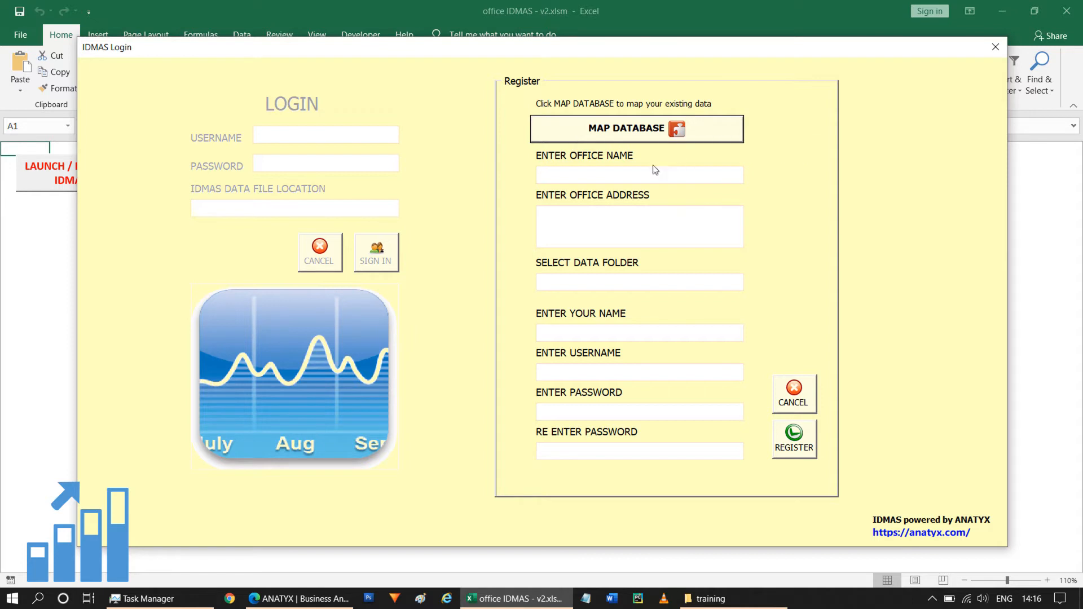
Step: Enter Office 1 as the office name in the registration form
left_click(615, 174)
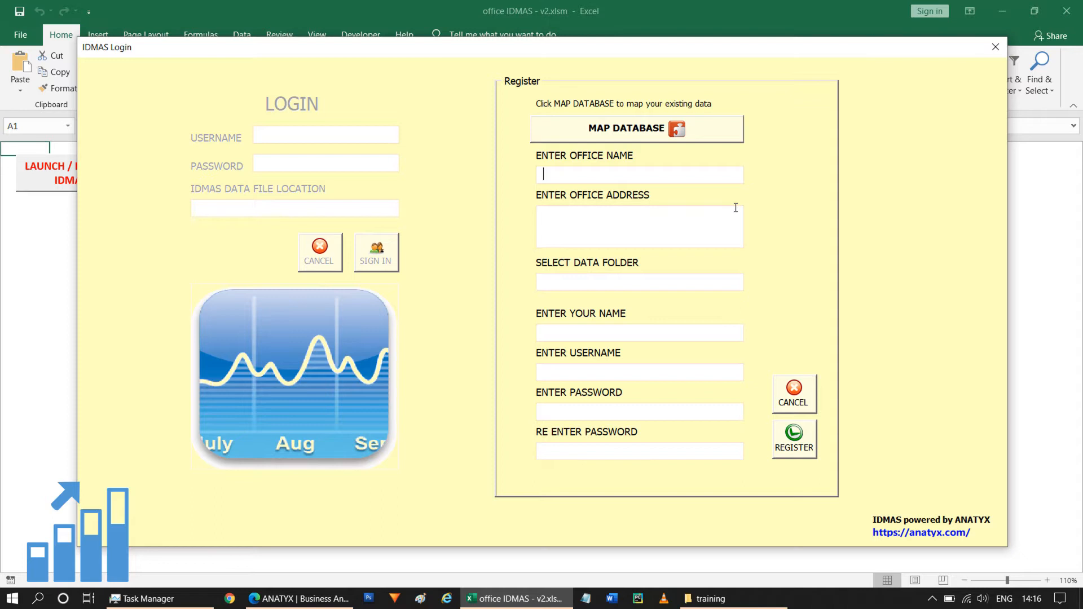
type("Office 1")
Step: Fill in the office's postal address with city, state, country and PIN code
left_click(653, 229)
type("Office 1 address")
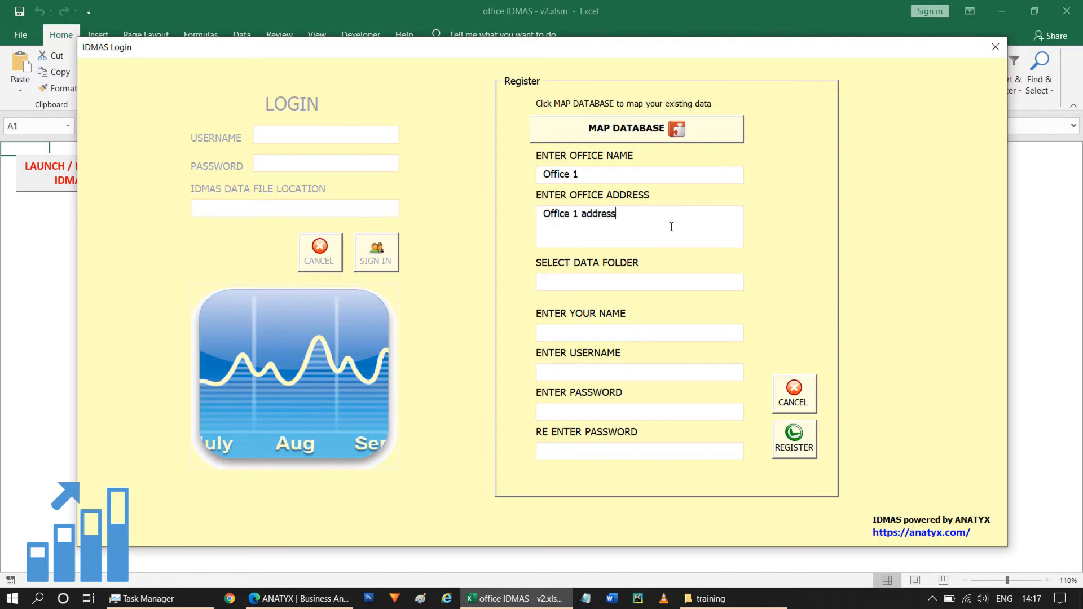
type(", Thane, Maharashatra, India")
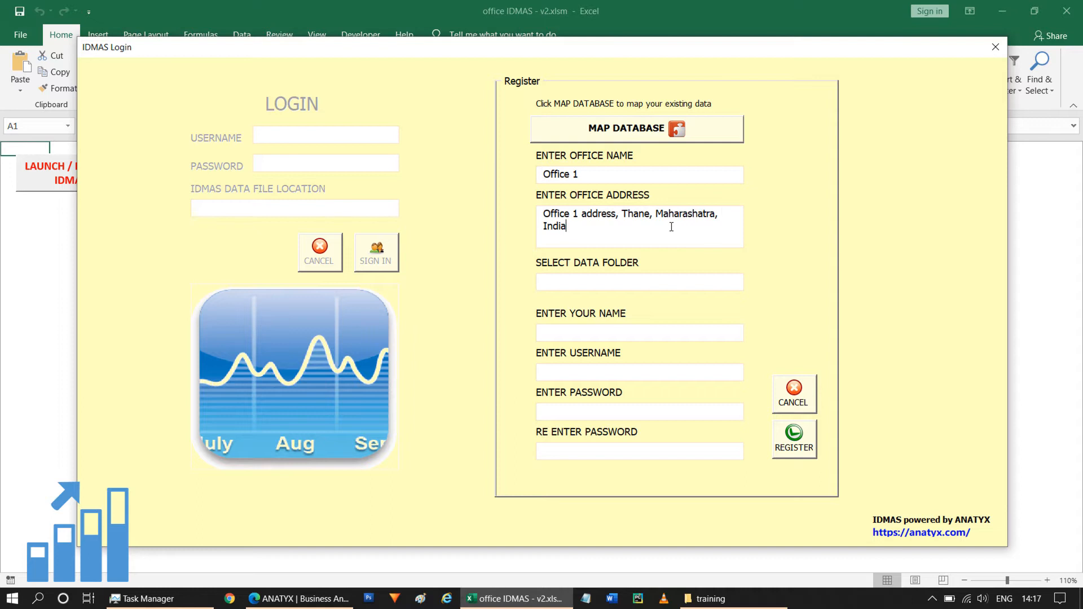
type(",")
type("401107")
Step: Set the data folder to the training folder by pasting its path, copied from File Explorer, into the folder picker
left_click(599, 281)
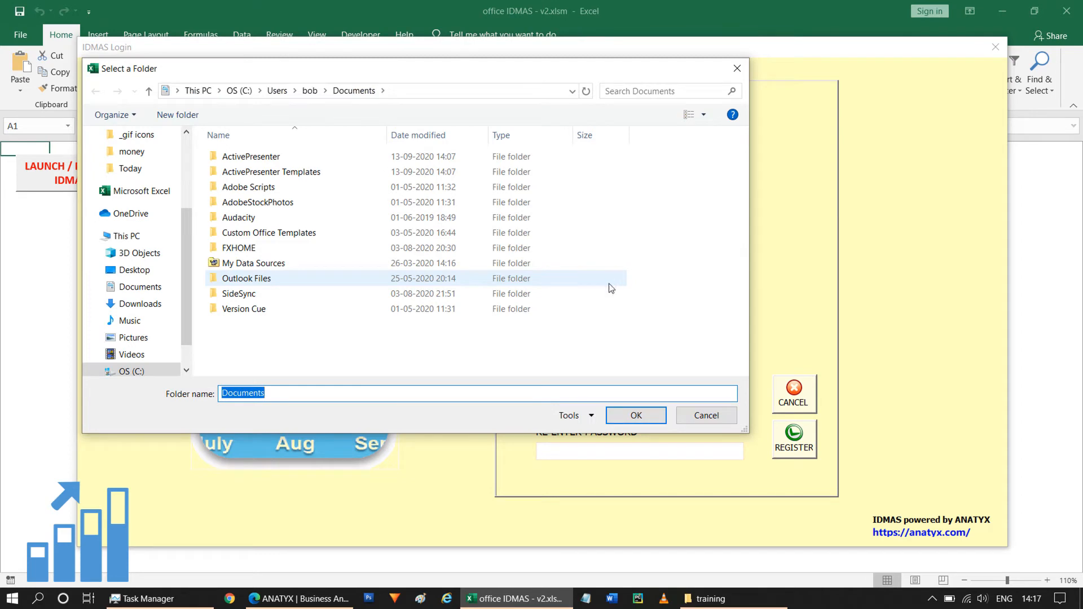
left_click(728, 602)
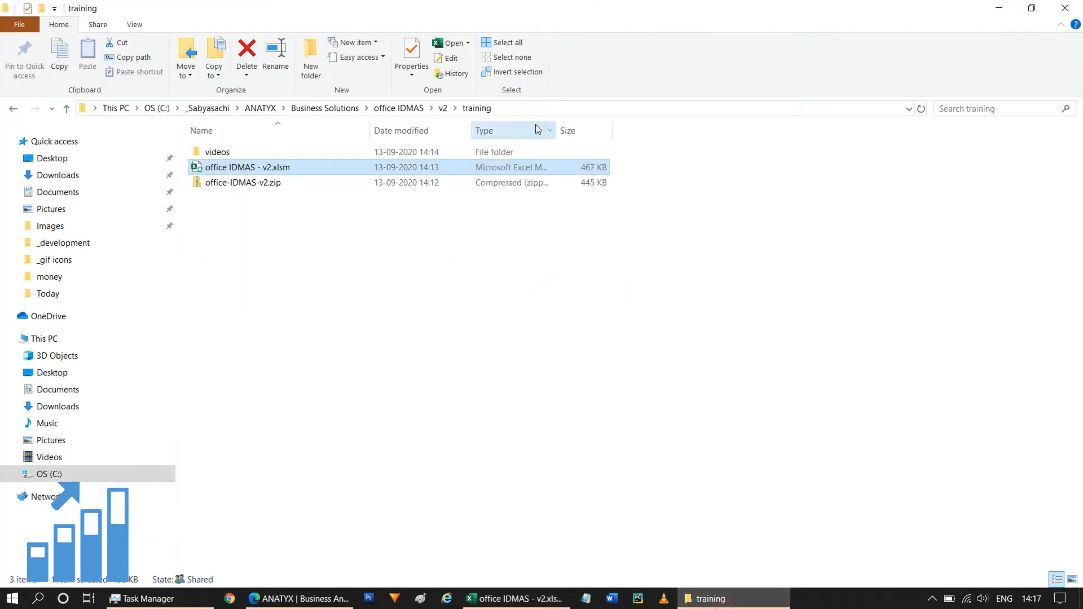
left_click(476, 348)
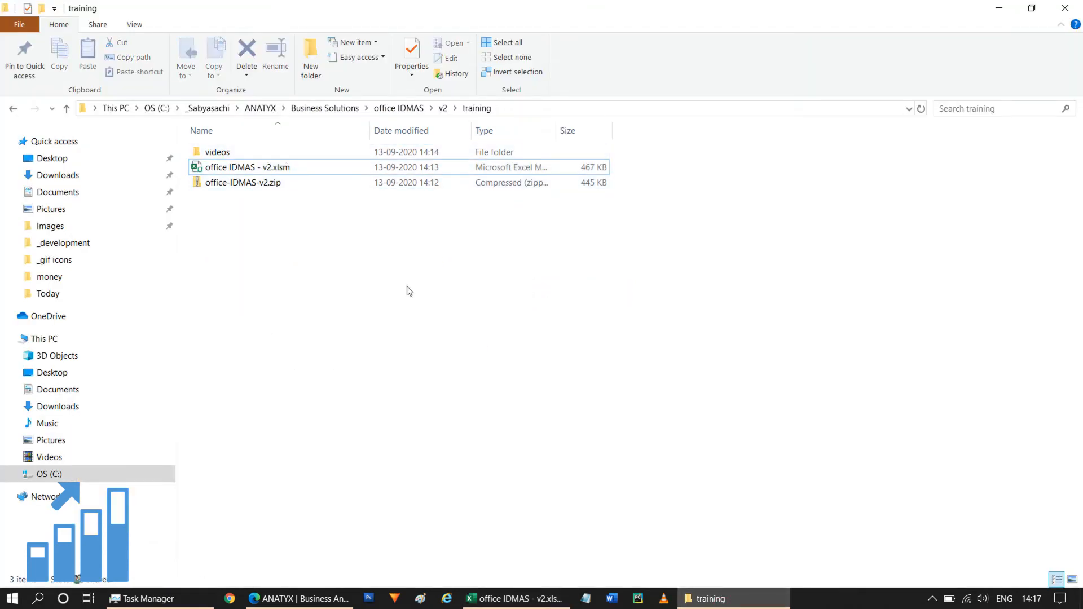
left_click(550, 110)
key("ctrl+c")
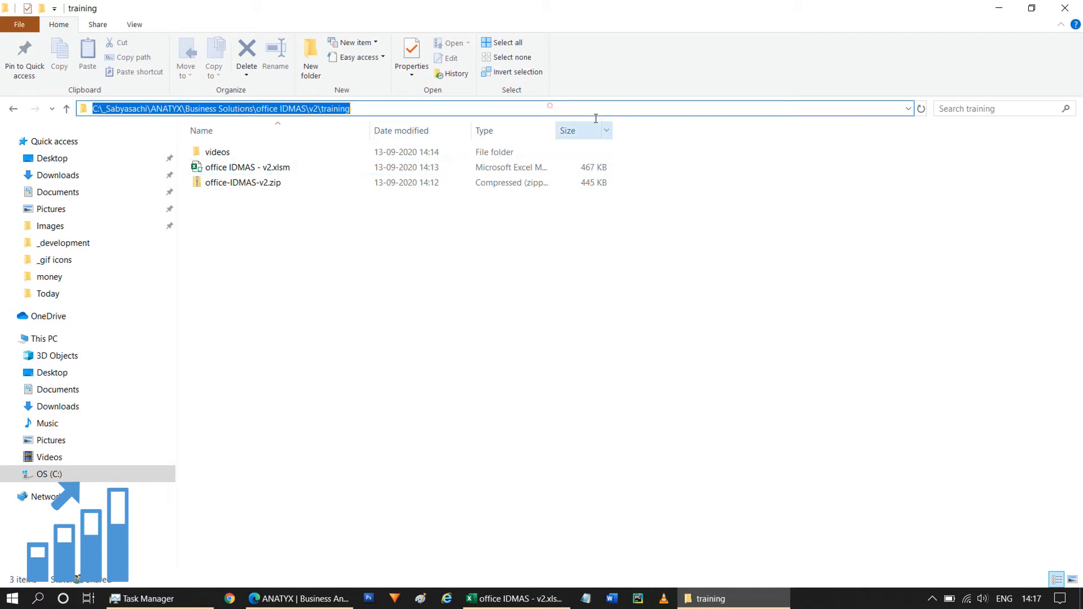
left_click(620, 327)
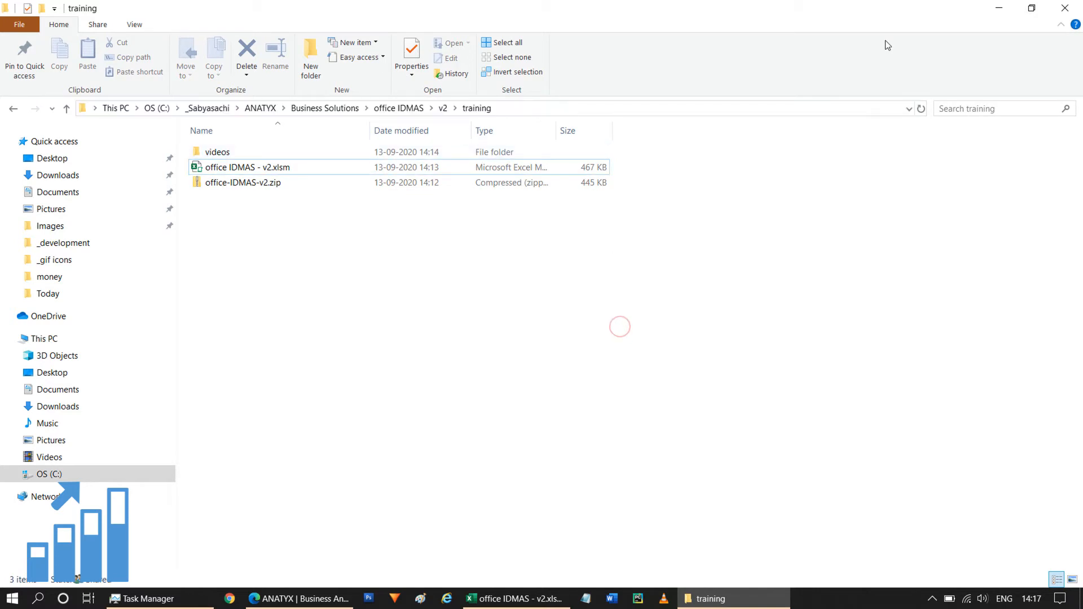
left_click(999, 8)
left_click(452, 91)
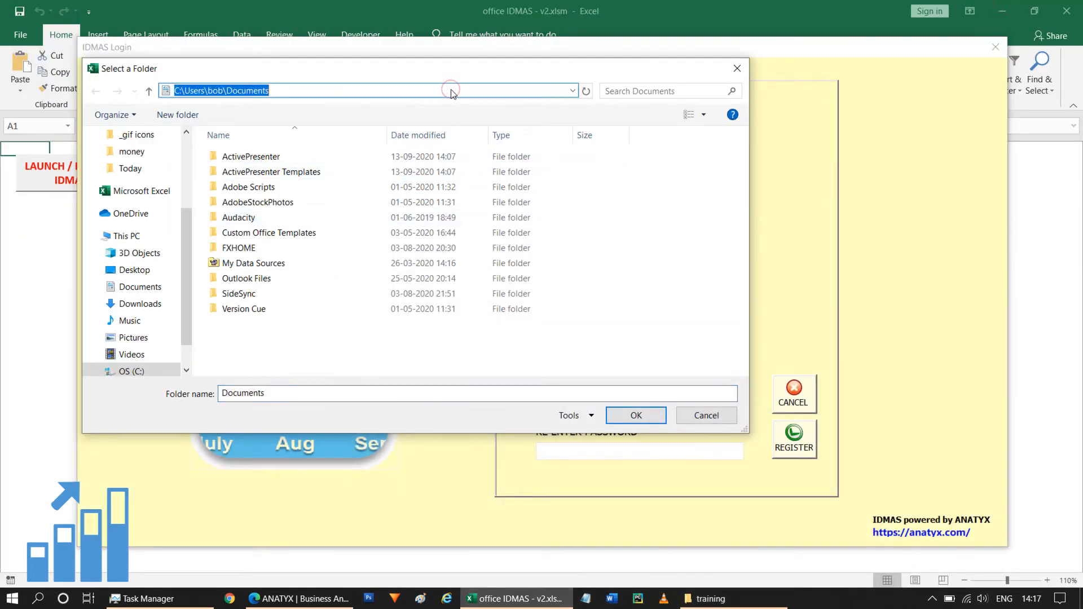
key("ctrl+v")
key("ctrl+a")
key("Return")
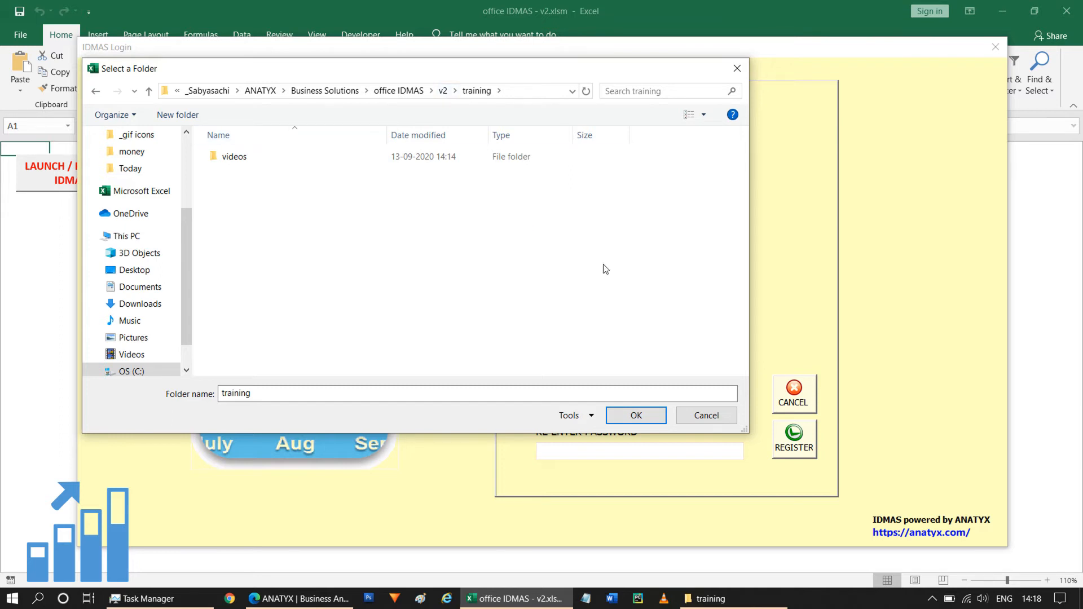
left_click(636, 416)
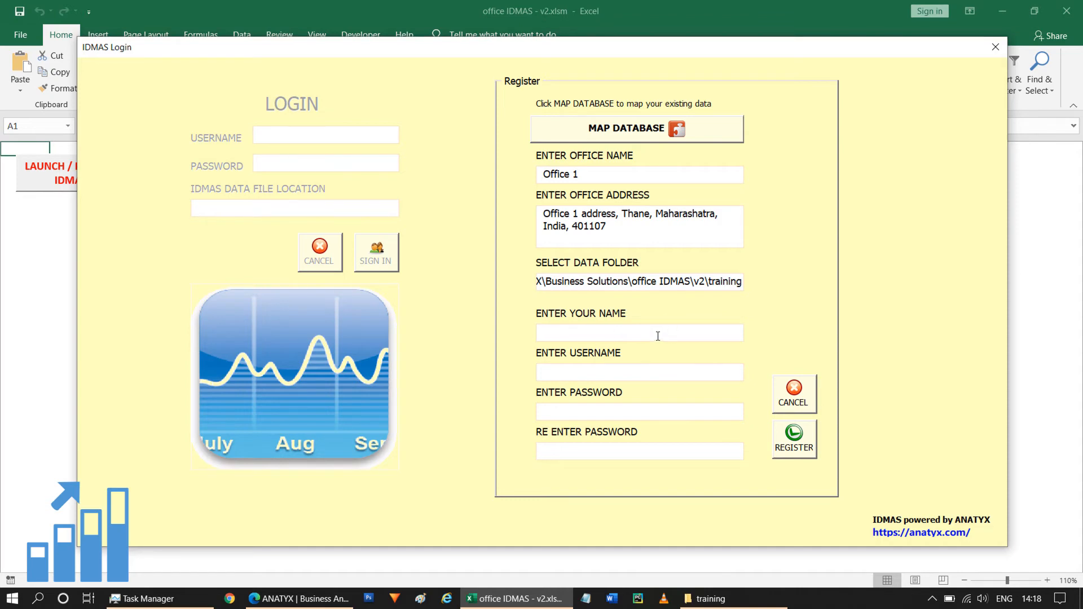
Step: Enter your name and choose a username in the registration form
type("Name1")
left_click(643, 375)
type("name1")
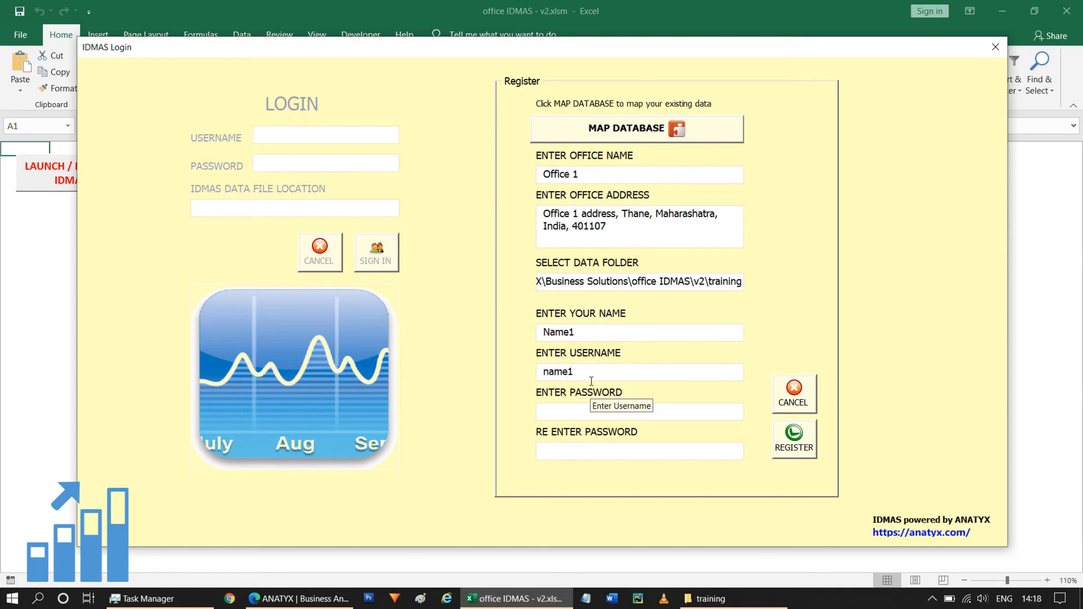
Step: Enter the password, re-enter it to confirm, and register the office database
left_click(562, 411)
type("1234")
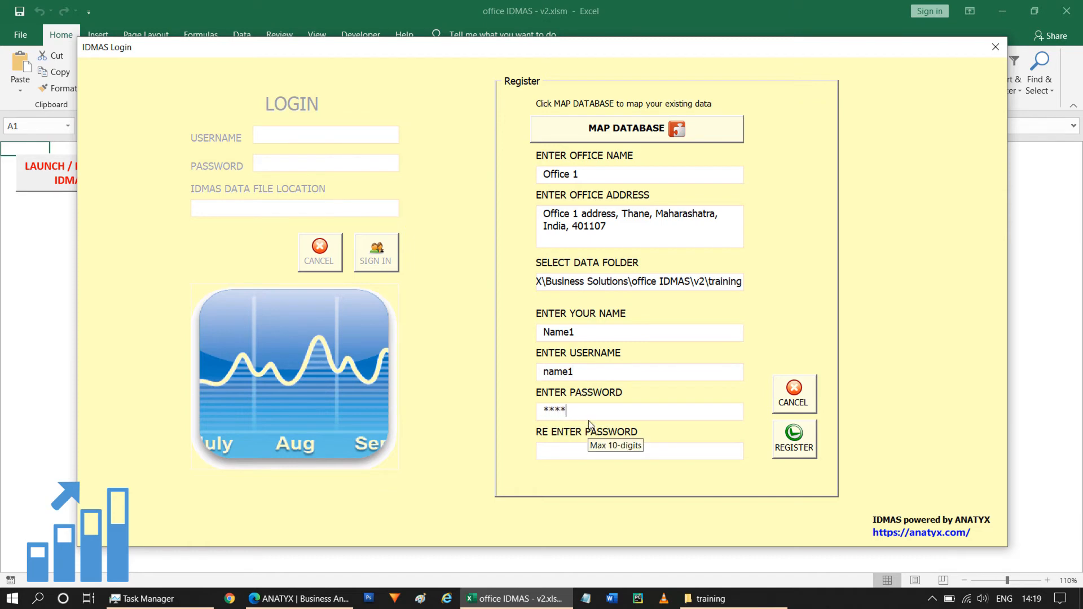
left_click(562, 451)
type("1234")
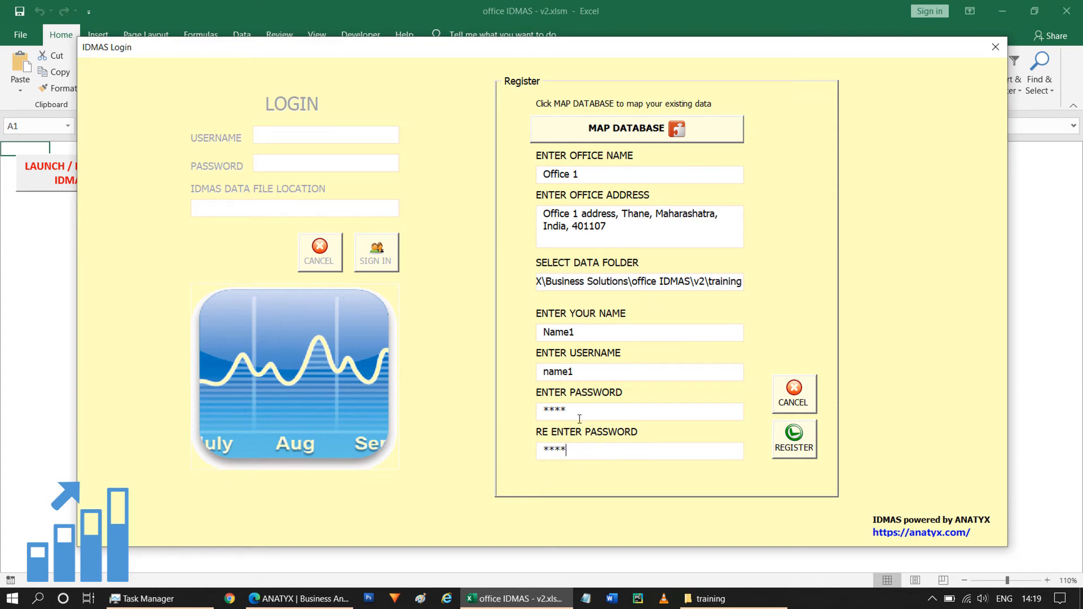
left_click(796, 444)
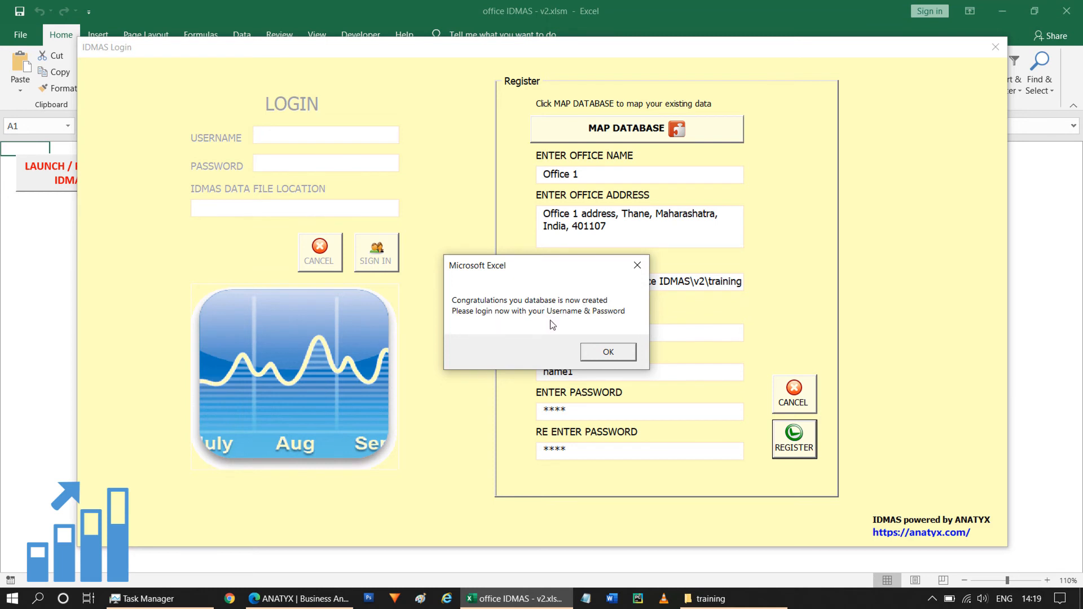
left_click(608, 353)
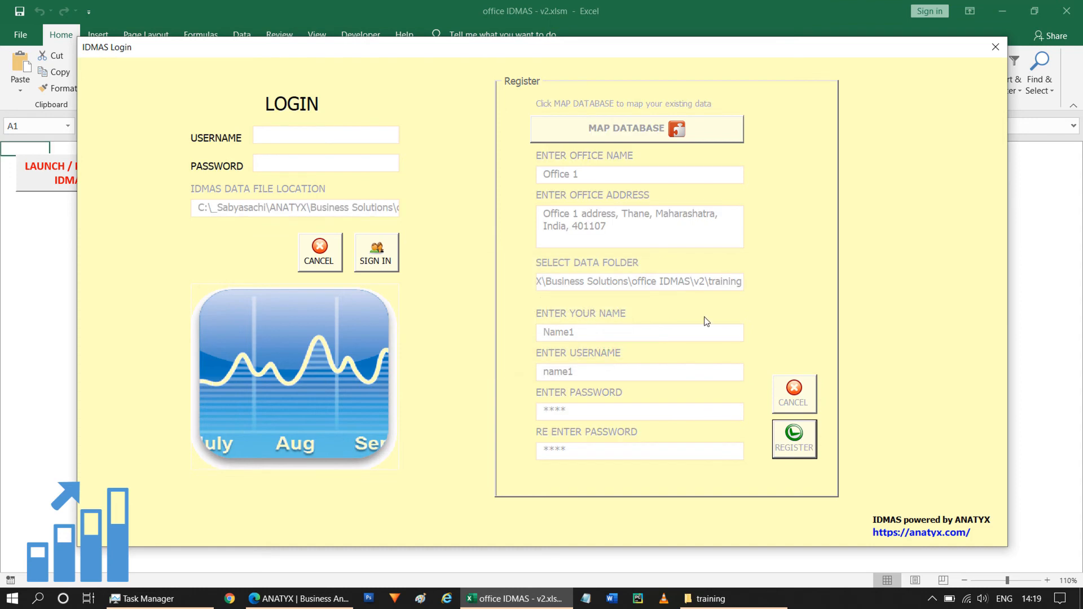
Step: Sign in with the new username and password
left_click(290, 133)
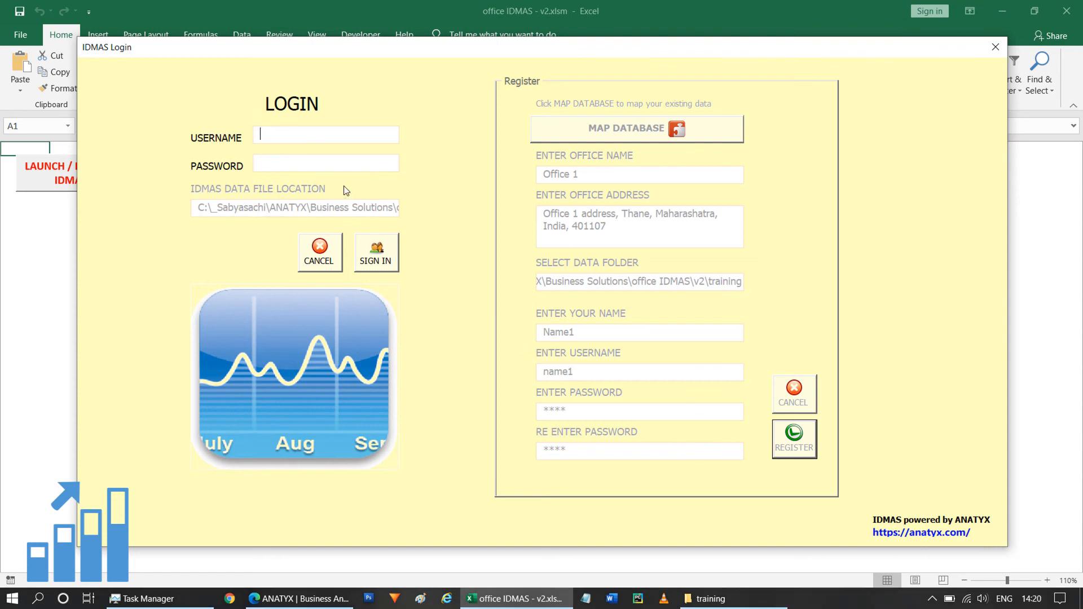
type("name11234")
left_click(376, 252)
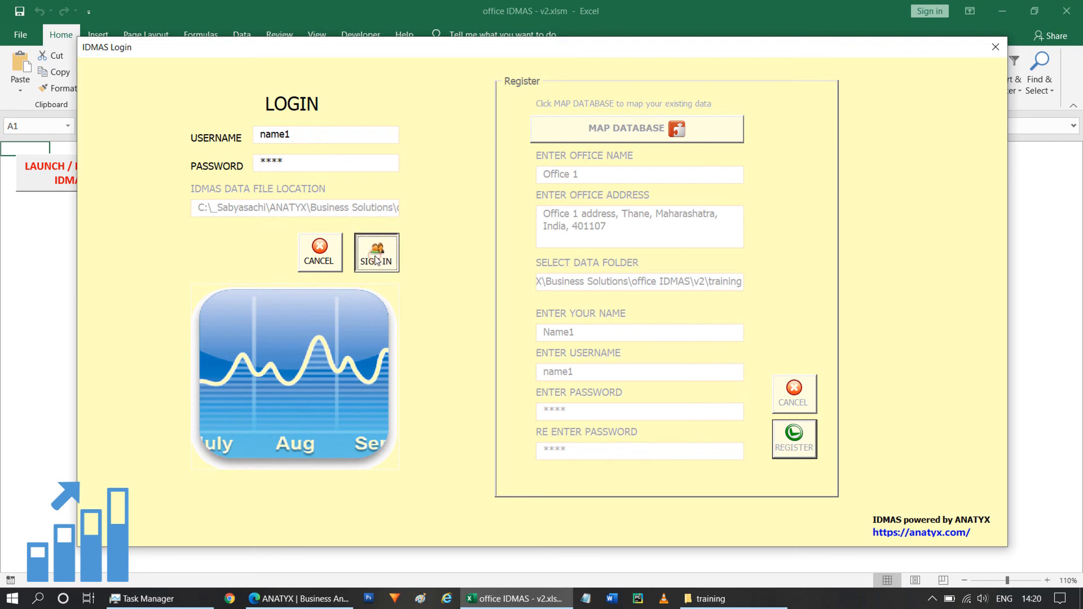